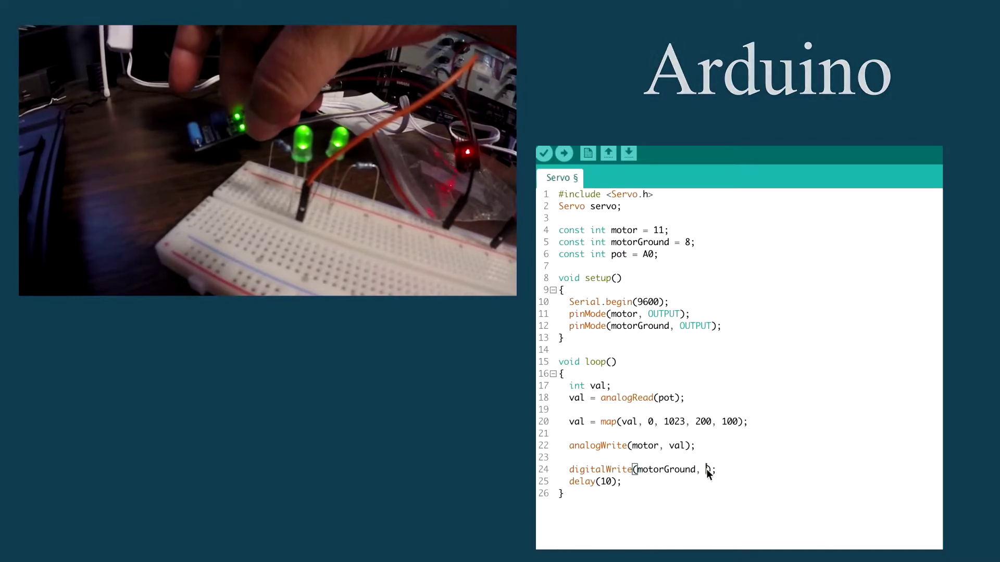
pyautogui.write('LOW')
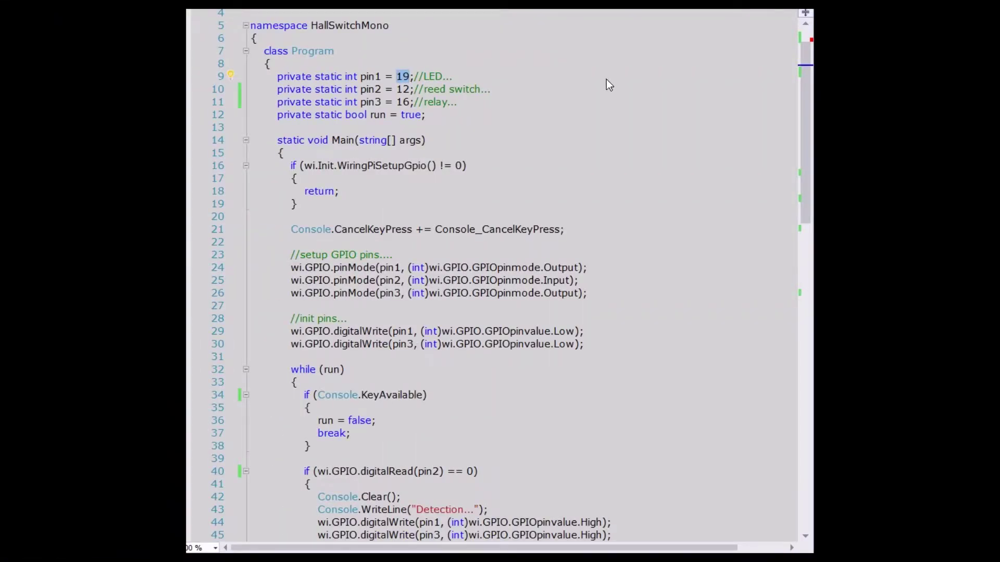
# - Point out the reed switch pin 12 and relay pin 16 declarations in HallSwitchMono
pyautogui.doubleClick(403, 90)
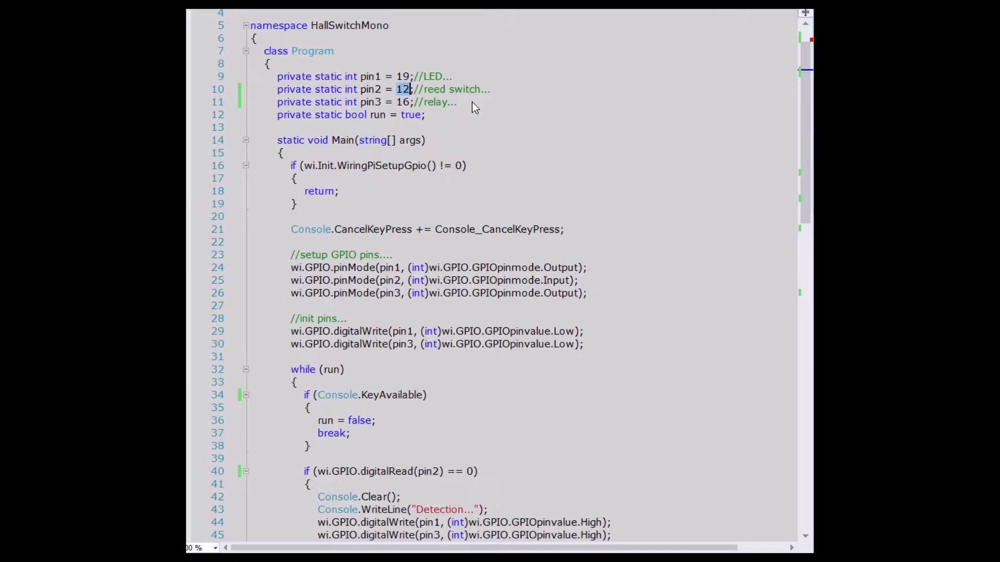
pyautogui.doubleClick(403, 102)
pyautogui.click(520, 113)
pyautogui.scroll(-1, 491, 147)
pyautogui.doubleClick(384, 130)
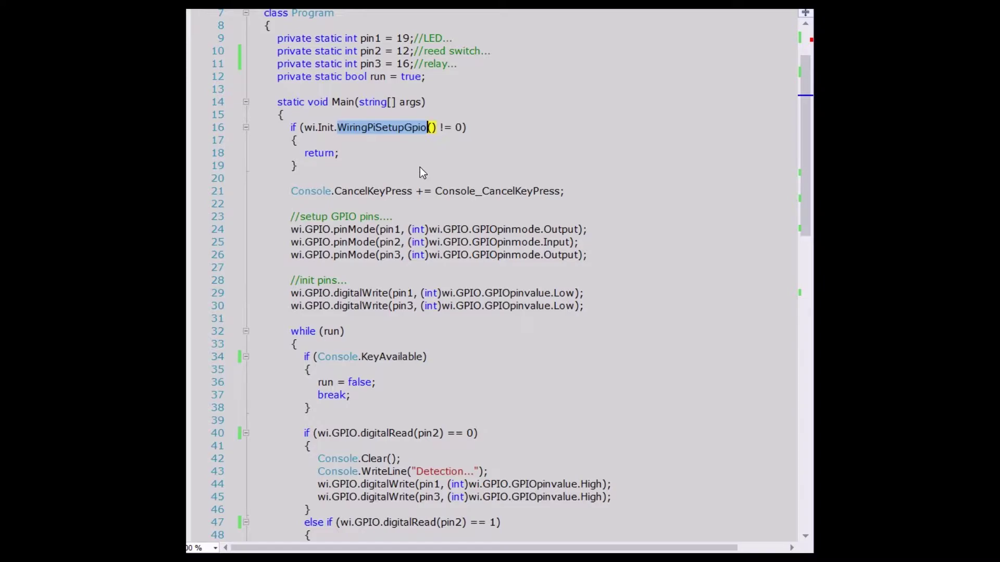
pyautogui.click(315, 140)
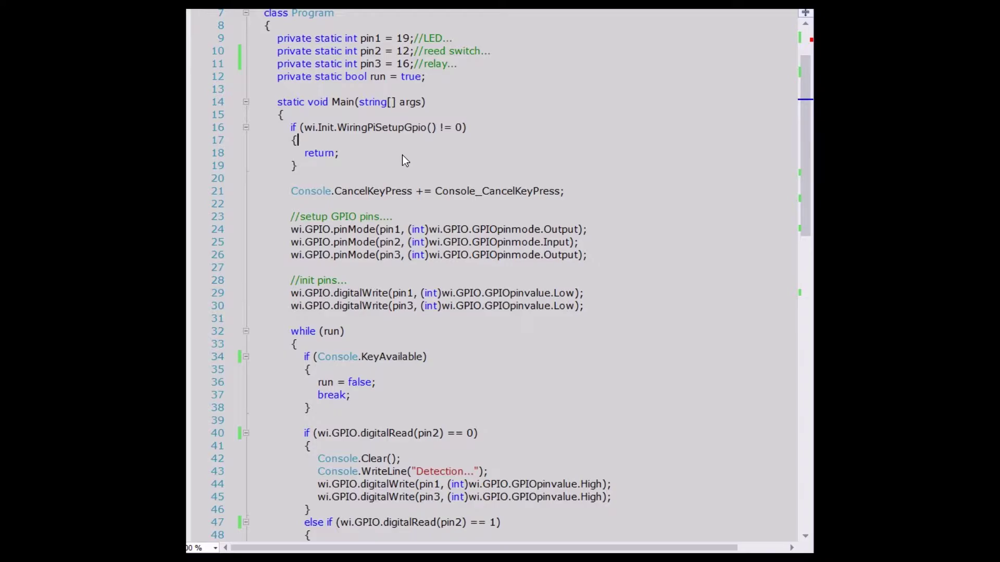
pyautogui.scroll(-1, 402, 155)
pyautogui.scroll(-2, 402, 155)
pyautogui.moveTo(287, 116); pyautogui.dragTo(589, 139)
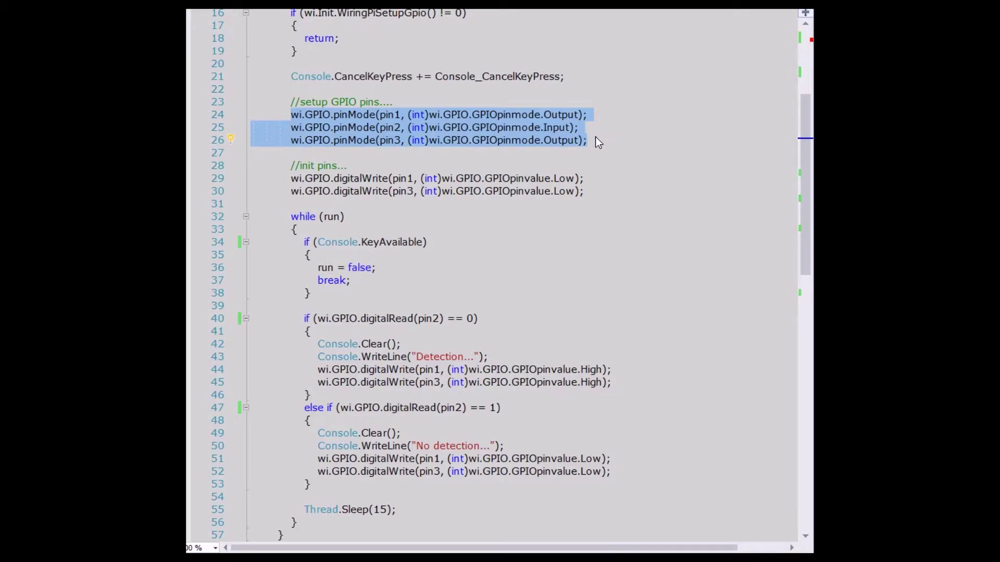
pyautogui.moveTo(288, 178); pyautogui.dragTo(594, 196)
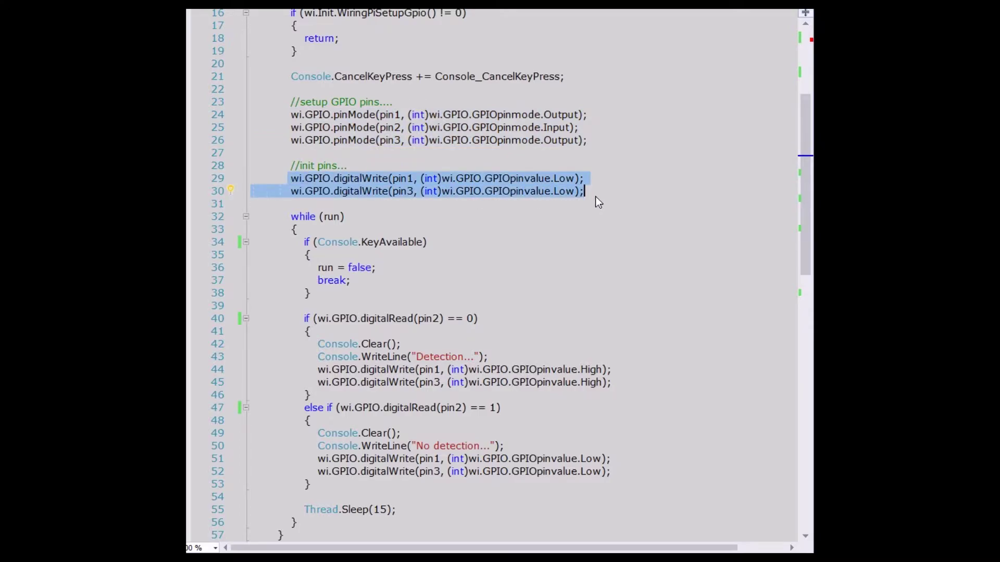
pyautogui.click(596, 195)
pyautogui.scroll(-3, 586, 197)
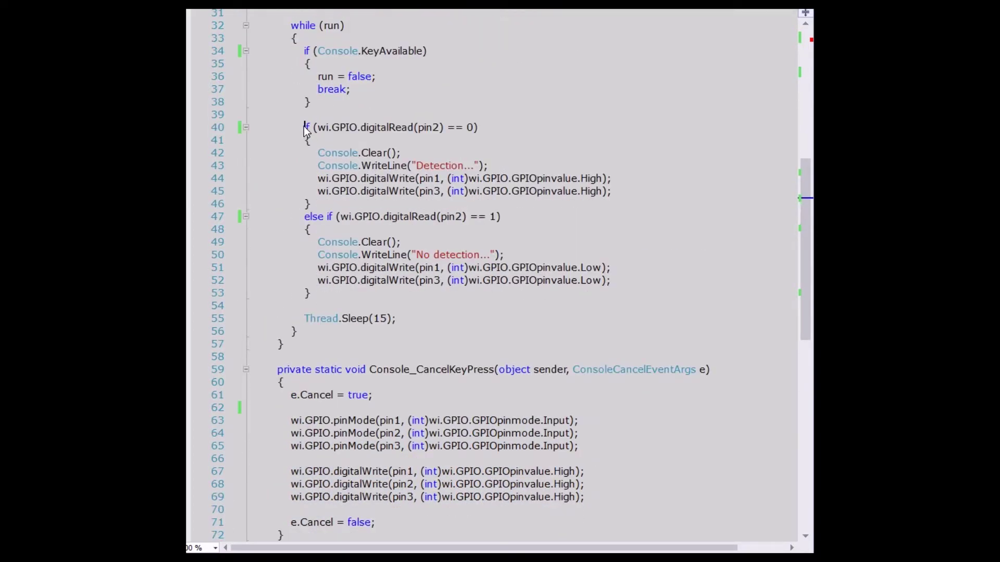
pyautogui.moveTo(305, 128); pyautogui.dragTo(476, 130)
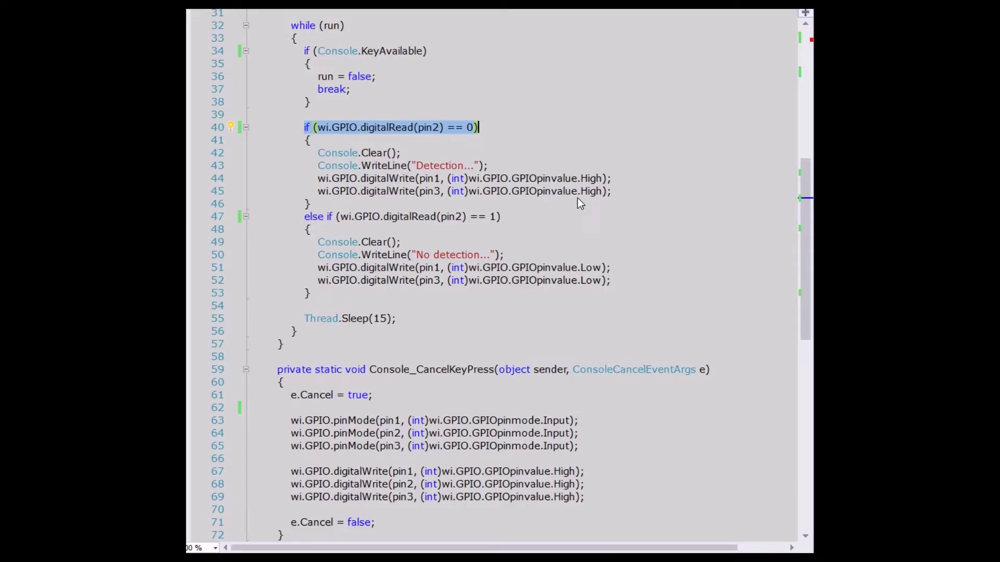
pyautogui.click(462, 127)
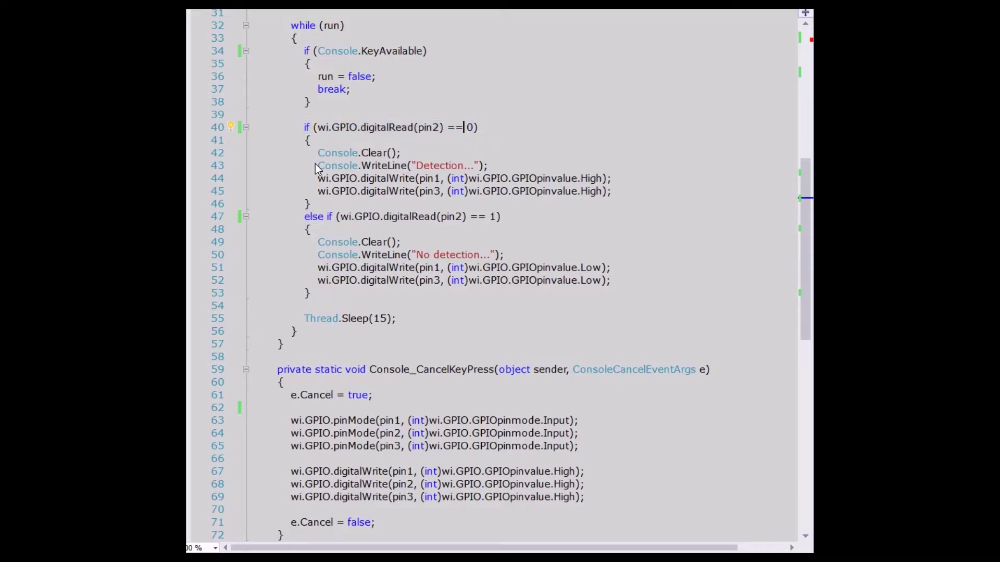
pyautogui.moveTo(315, 166); pyautogui.dragTo(523, 166)
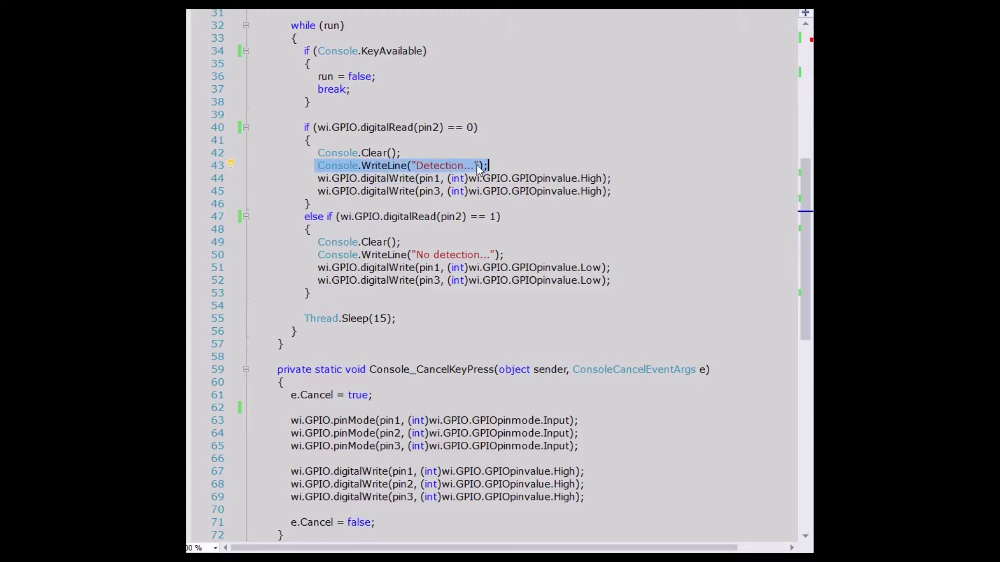
pyautogui.moveTo(316, 178); pyautogui.dragTo(620, 188)
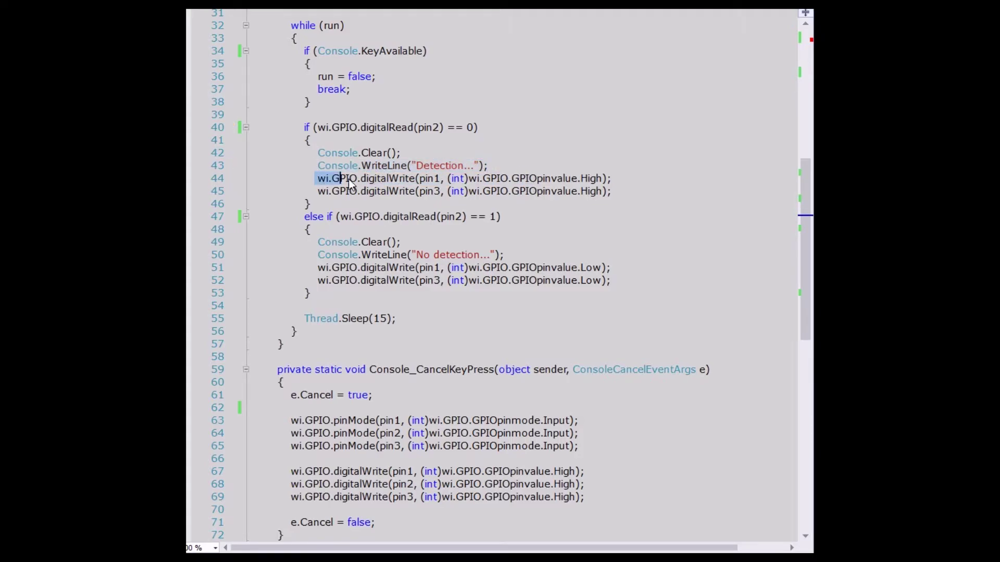
pyautogui.click(620, 188)
pyautogui.scroll(-2, 563, 172)
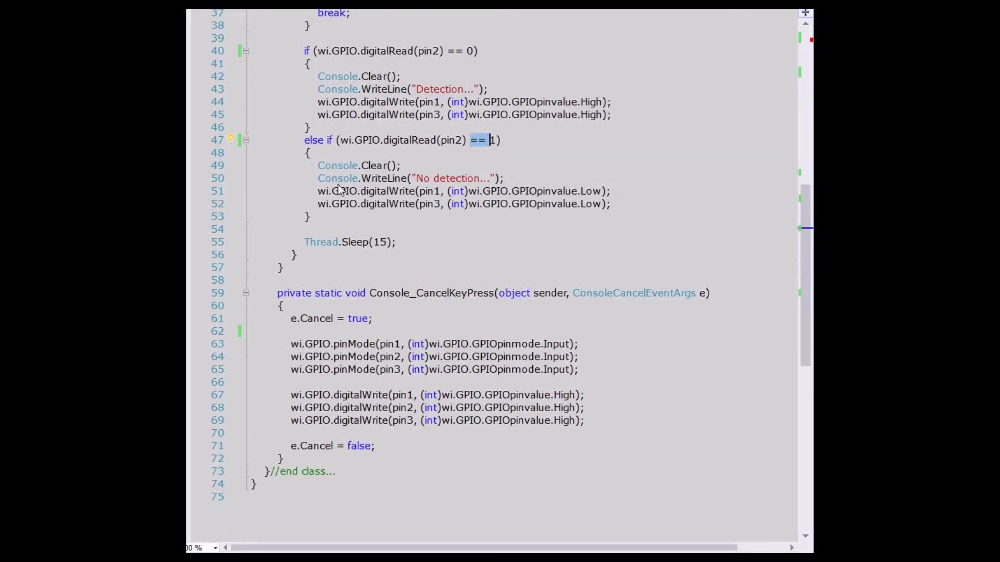
pyautogui.moveTo(317, 179)
pyautogui.mouseDown()
pyautogui.moveTo(503, 191)
pyautogui.moveTo(500, 178)
pyautogui.mouseUp()
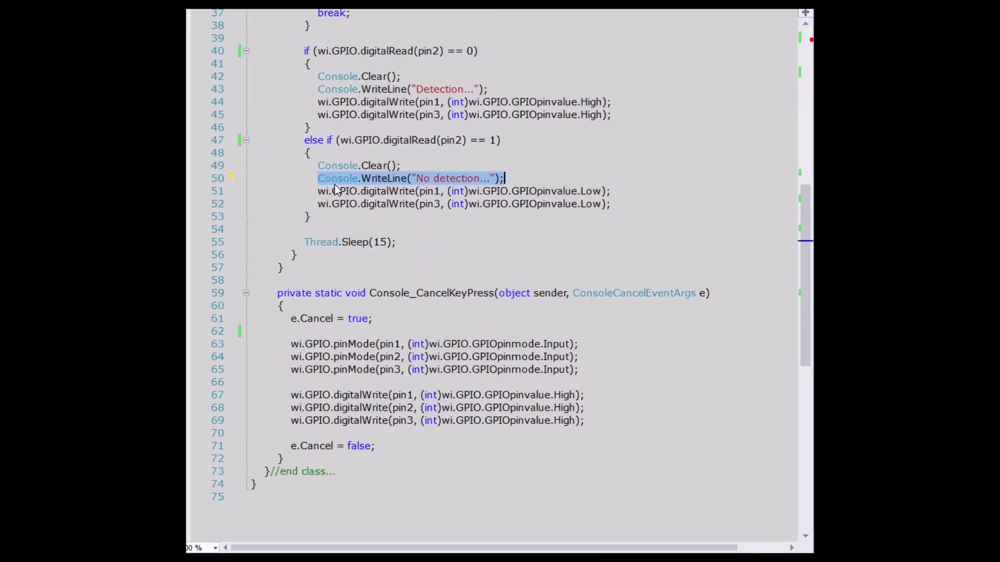
pyautogui.moveTo(318, 190); pyautogui.dragTo(615, 203)
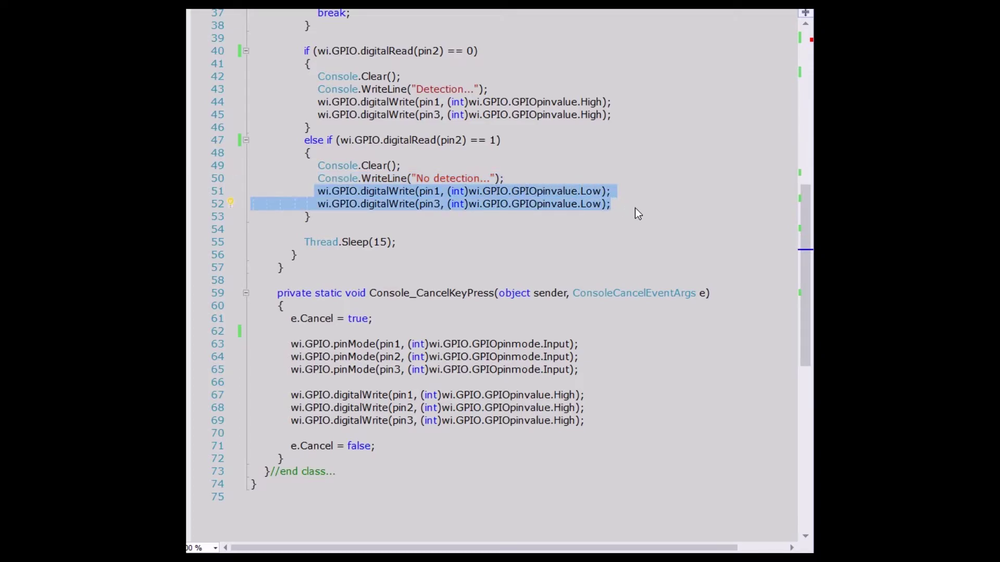
pyautogui.click(635, 208)
pyautogui.scroll(-1, 634, 204)
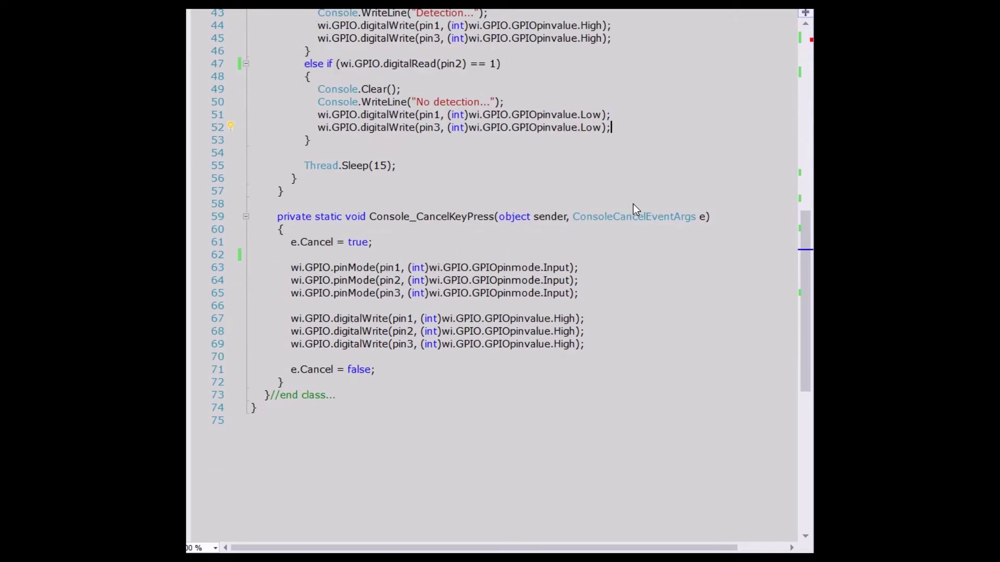
pyautogui.scroll(9, 622, 204)
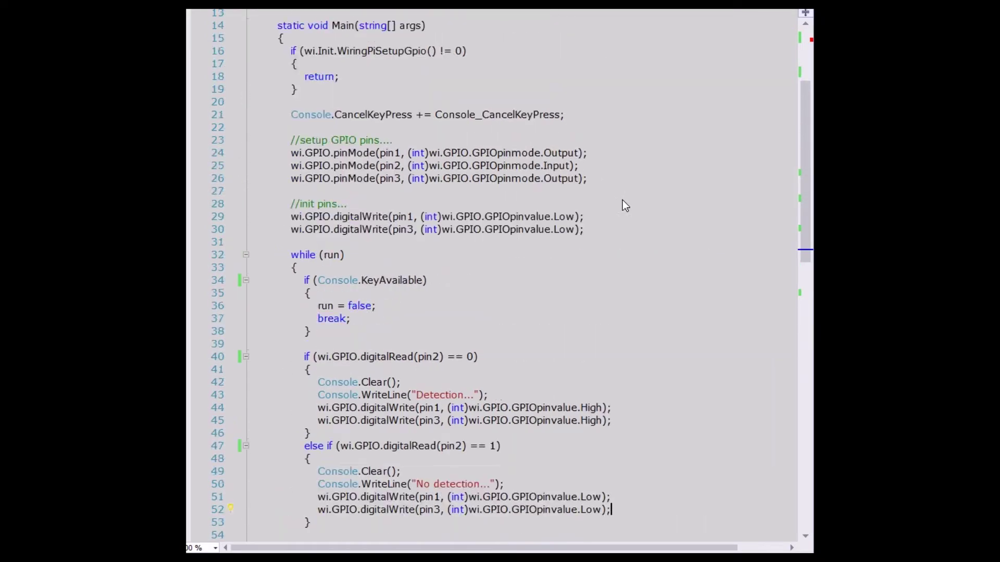
pyautogui.scroll(4, 623, 205)
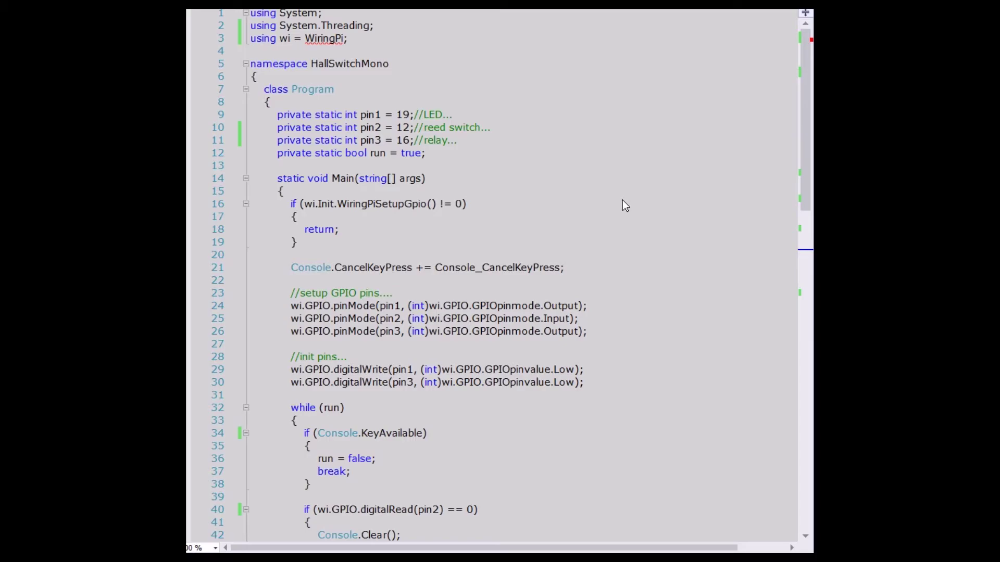
pyautogui.scroll(-2, 622, 201)
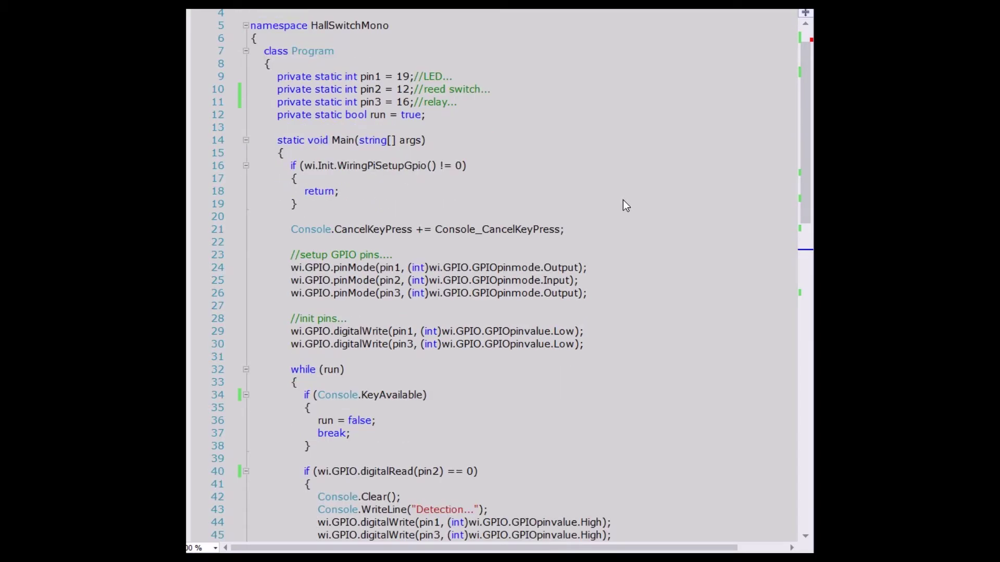